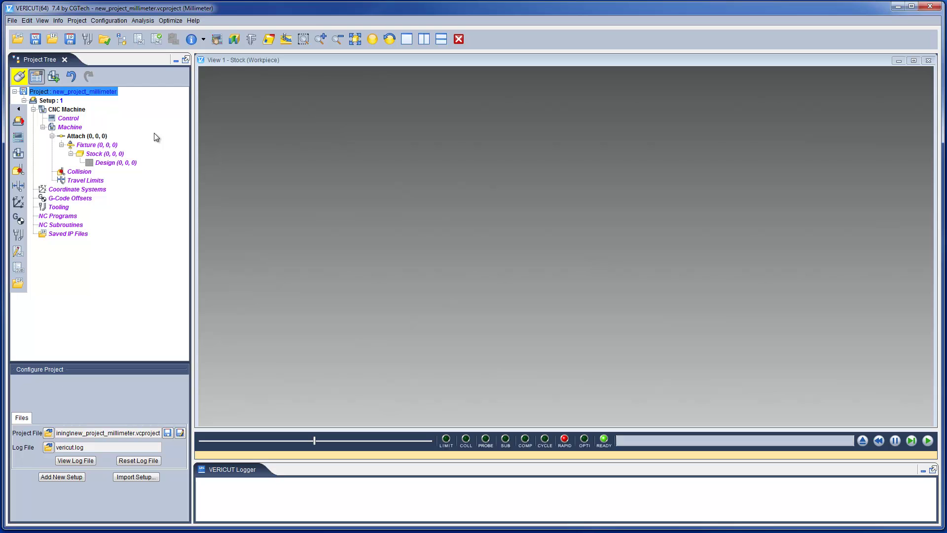
# Load the mitsui_seiki_vertex_550_5x.mch machine file from the library into the setup
pyautogui.rightClick(81, 128)
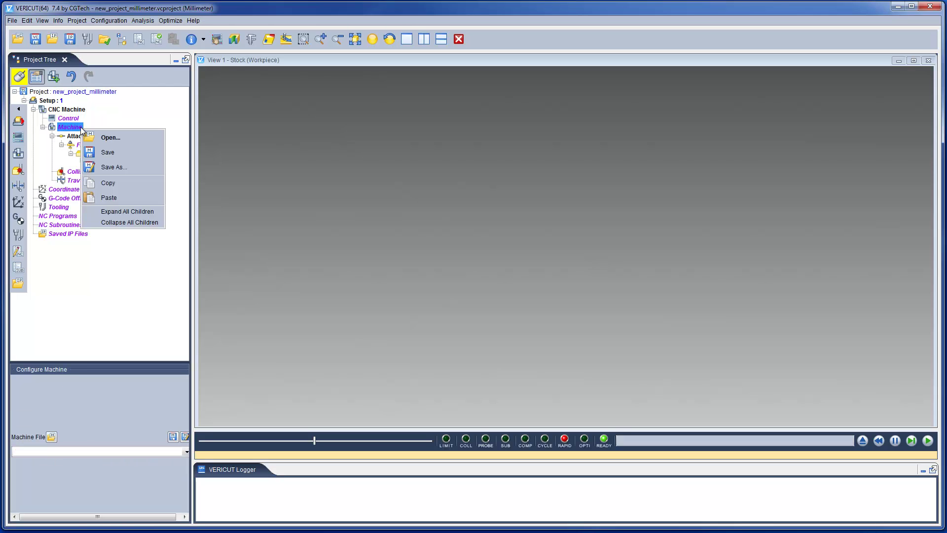
pyautogui.click(112, 138)
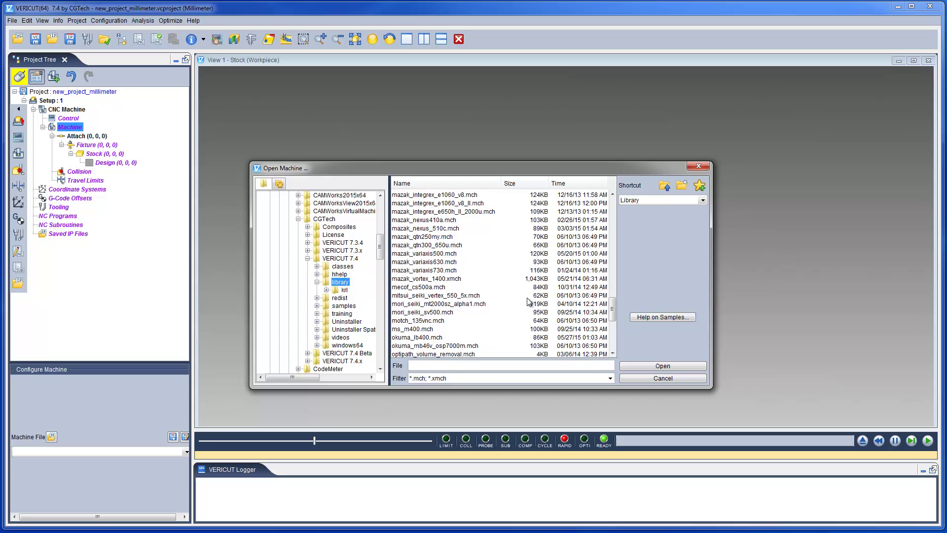
pyautogui.click(474, 297)
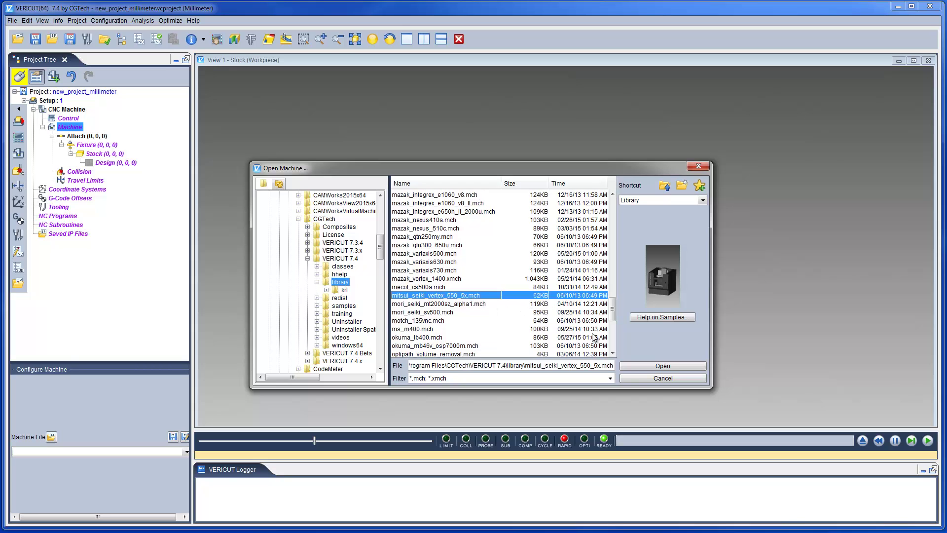
pyautogui.click(624, 365)
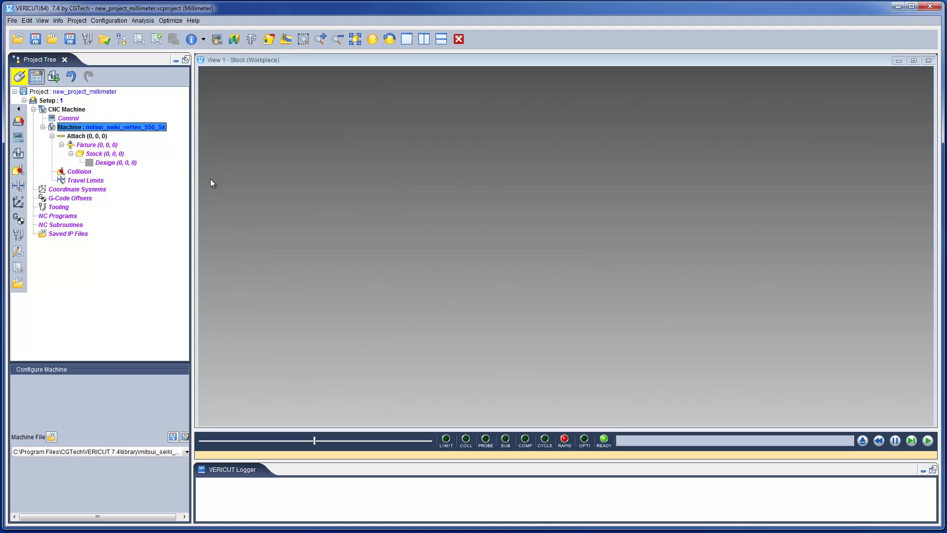
# Load the fan31im.ctl control file from the library for the CNC machine
pyautogui.click(78, 120)
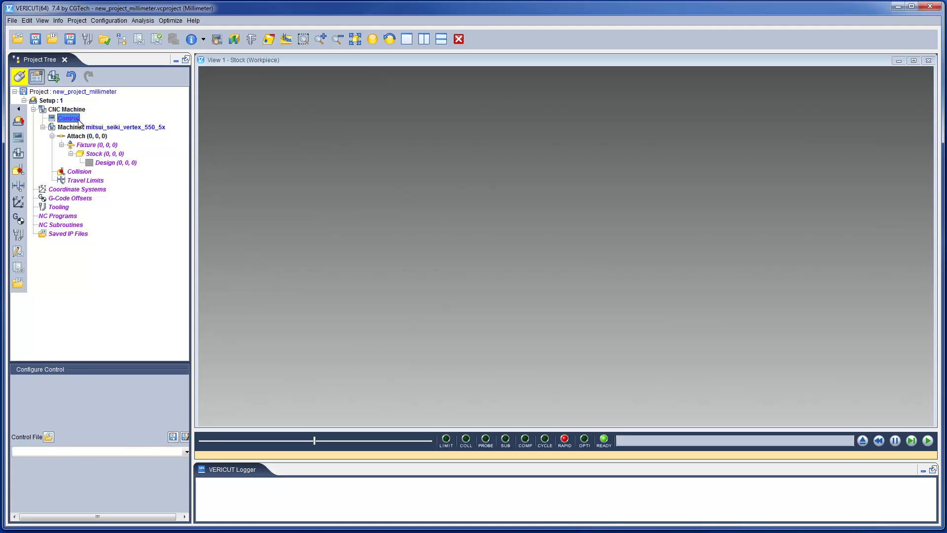
pyautogui.rightClick(79, 120)
pyautogui.click(108, 129)
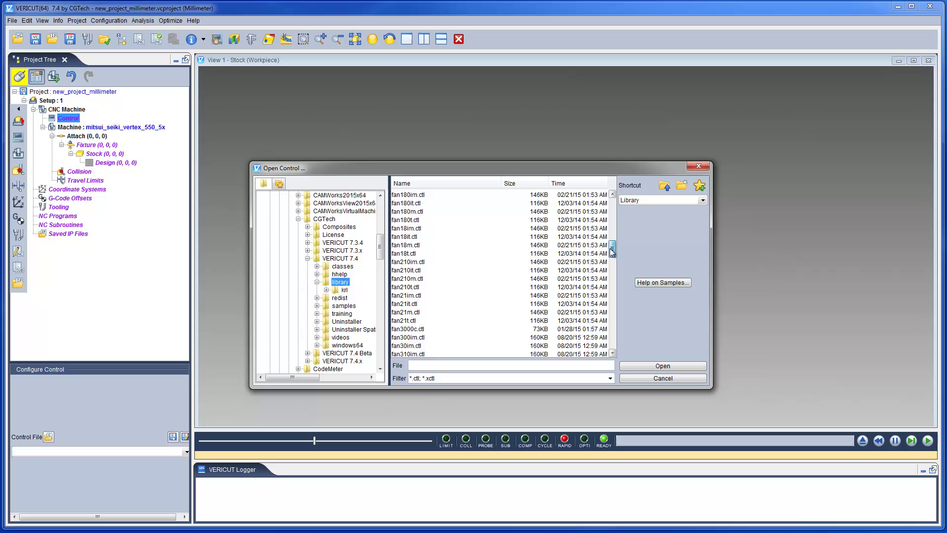
pyautogui.moveTo(613, 251); pyautogui.dragTo(612, 262)
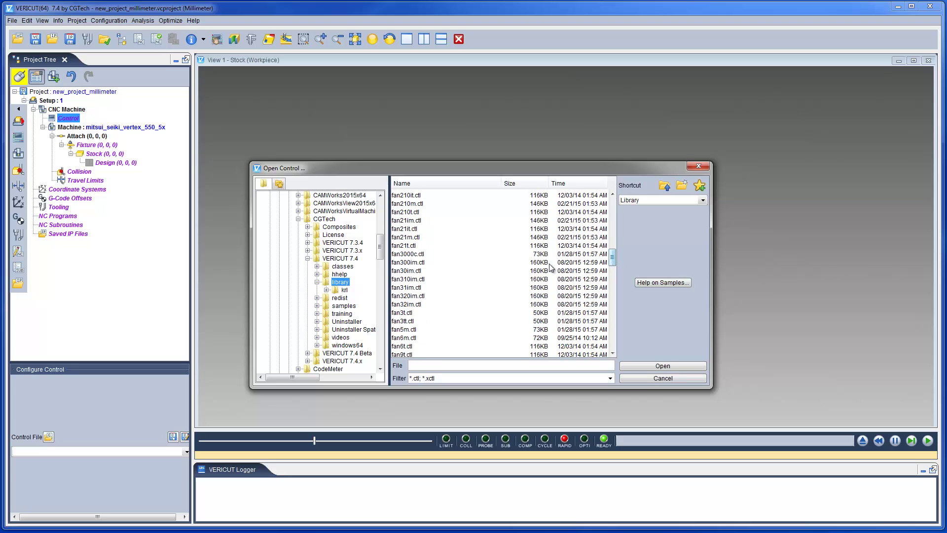
pyautogui.click(413, 288)
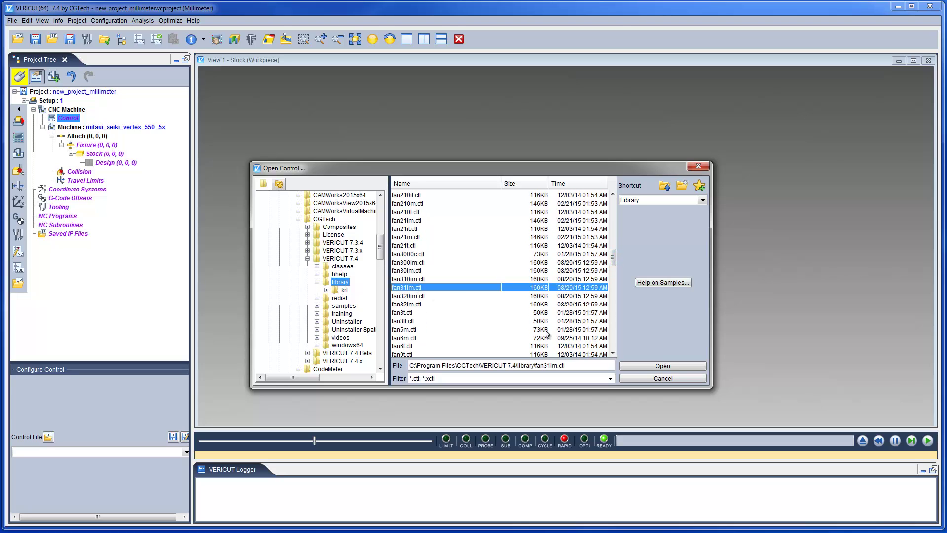
pyautogui.click(640, 367)
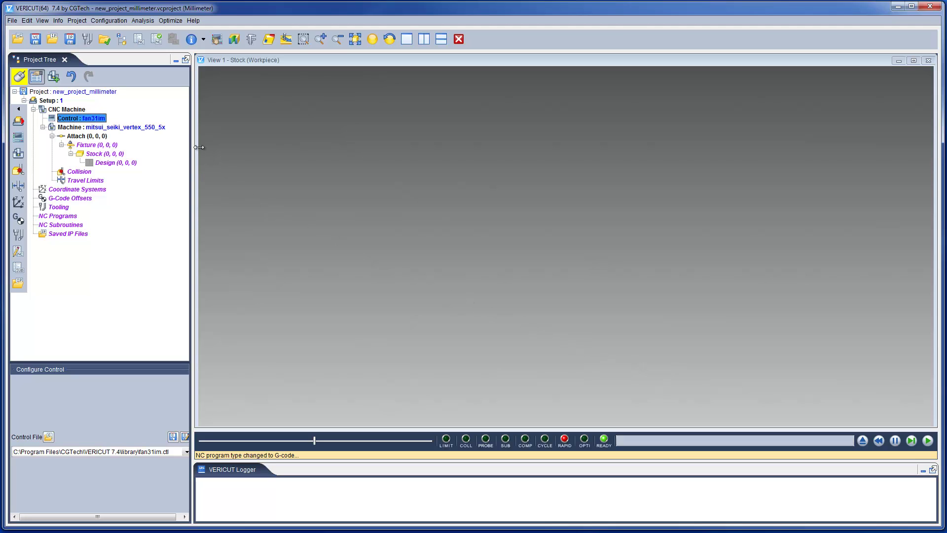
# Save the project under the new name mitsui_seiki_vertex_550_5x.vcproject
pyautogui.click(89, 91)
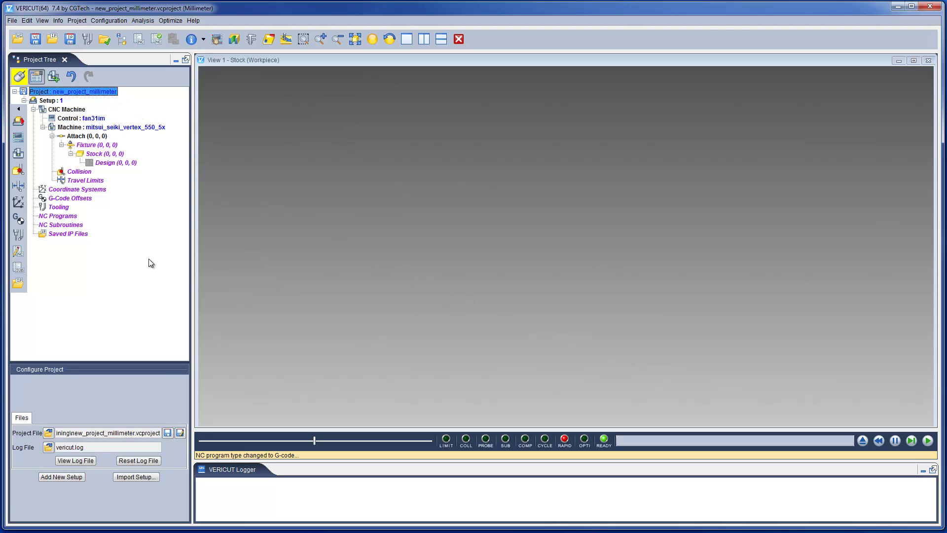
pyautogui.click(180, 433)
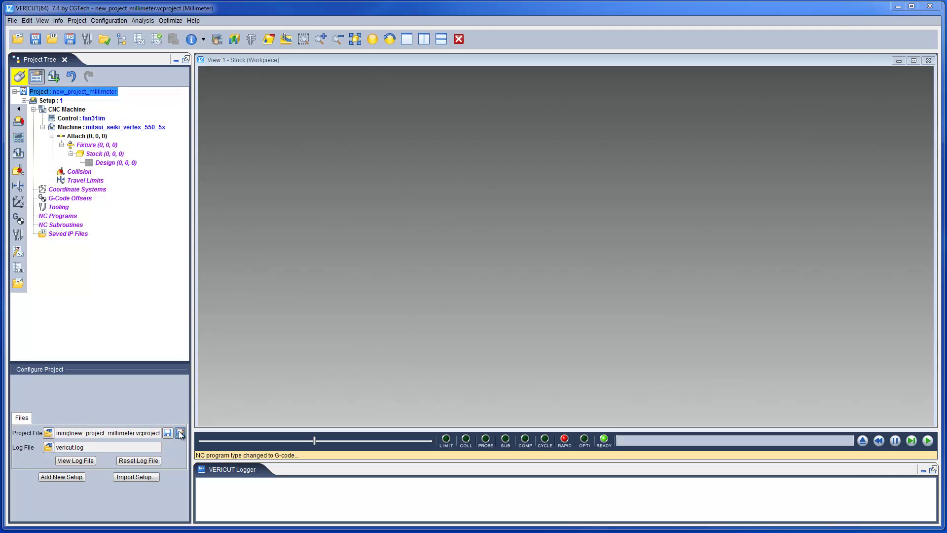
pyautogui.click(627, 366)
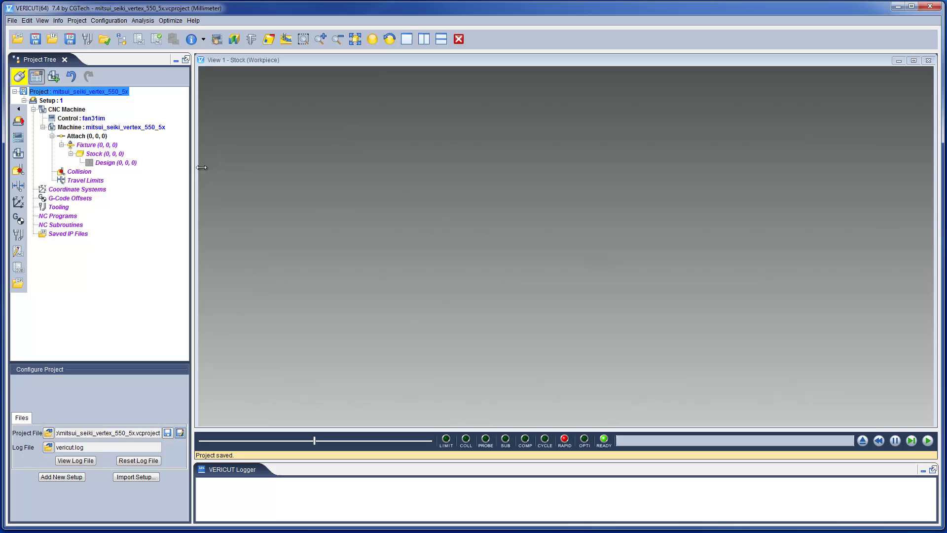
# Set the Fast Feed (FPM) of Setup 1 to 30000 and enable Check Spindle Direction
pyautogui.click(59, 100)
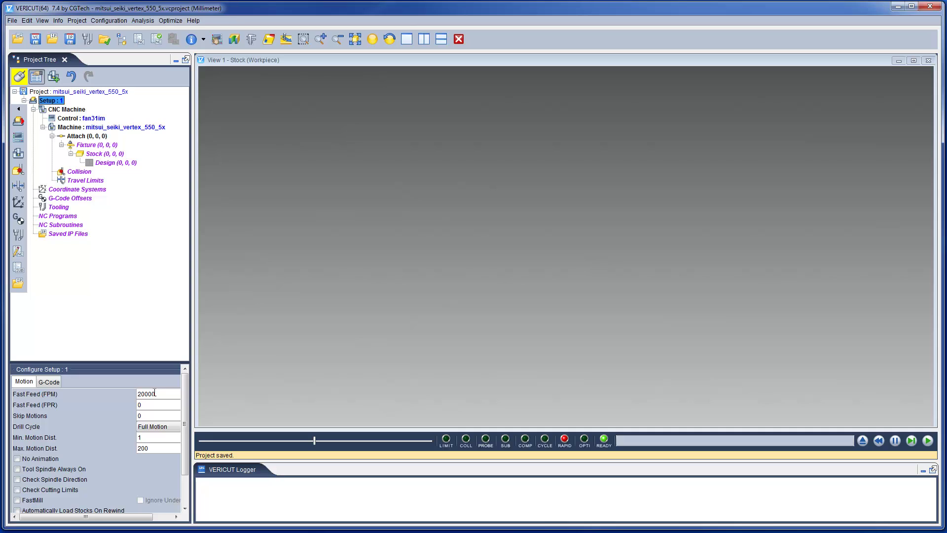
pyautogui.doubleClick(156, 393)
pyautogui.write('3')
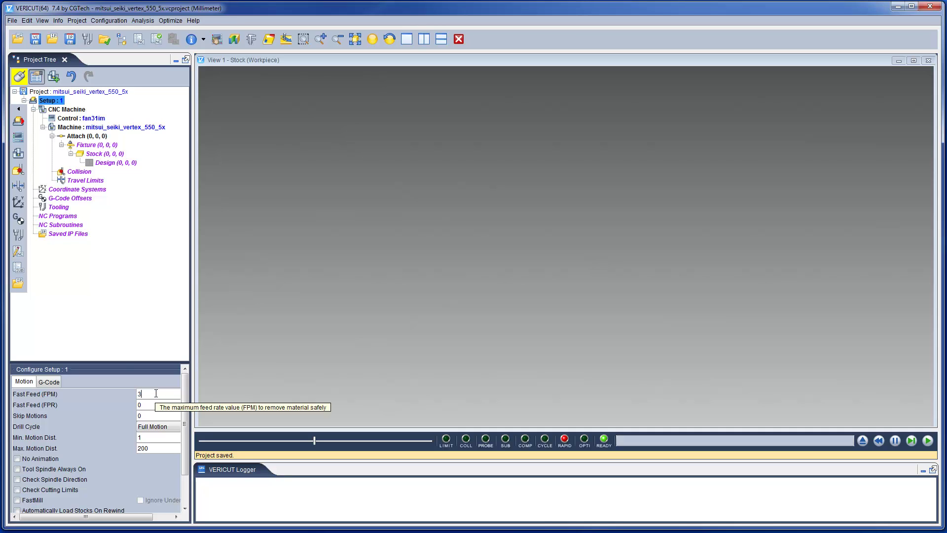
pyautogui.write('0000')
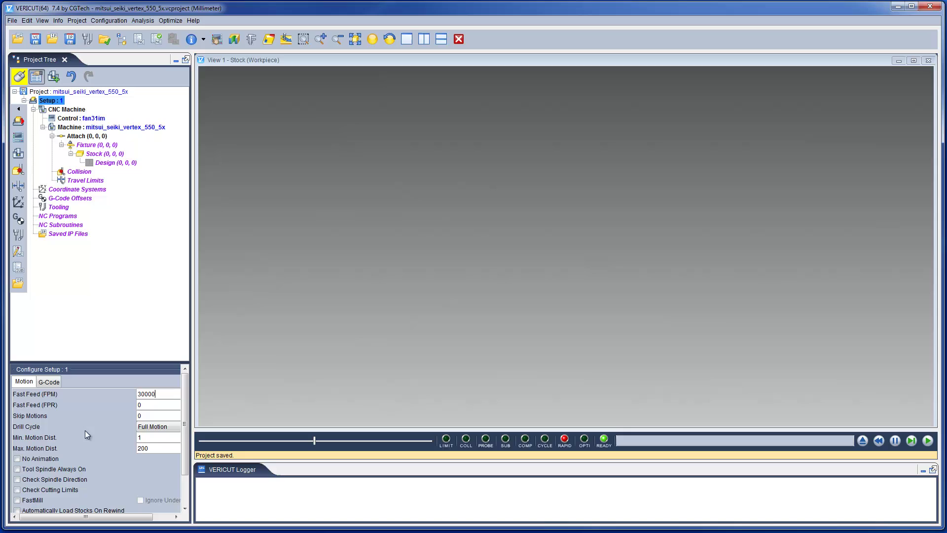
pyautogui.click(17, 480)
# Enable Machine Collision Detection in the machine's collision settings
pyautogui.click(79, 173)
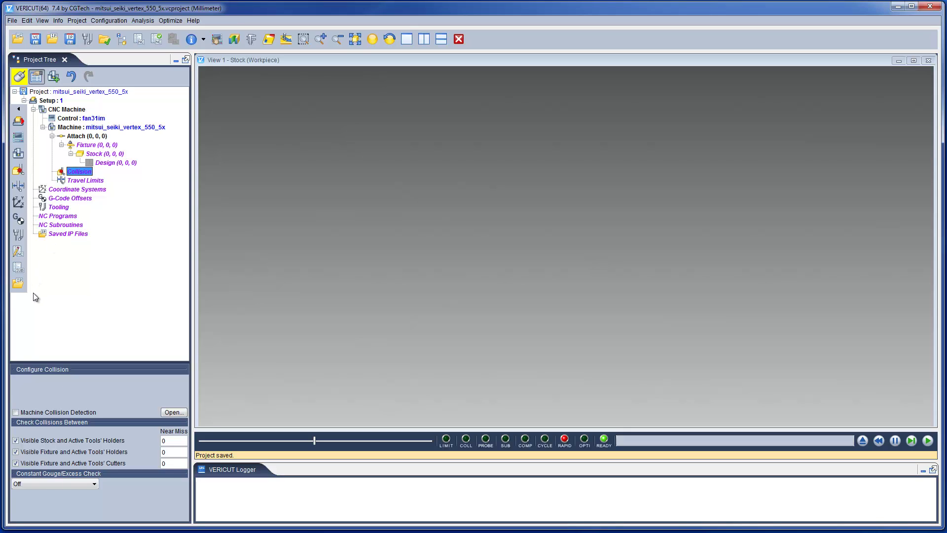
pyautogui.click(16, 412)
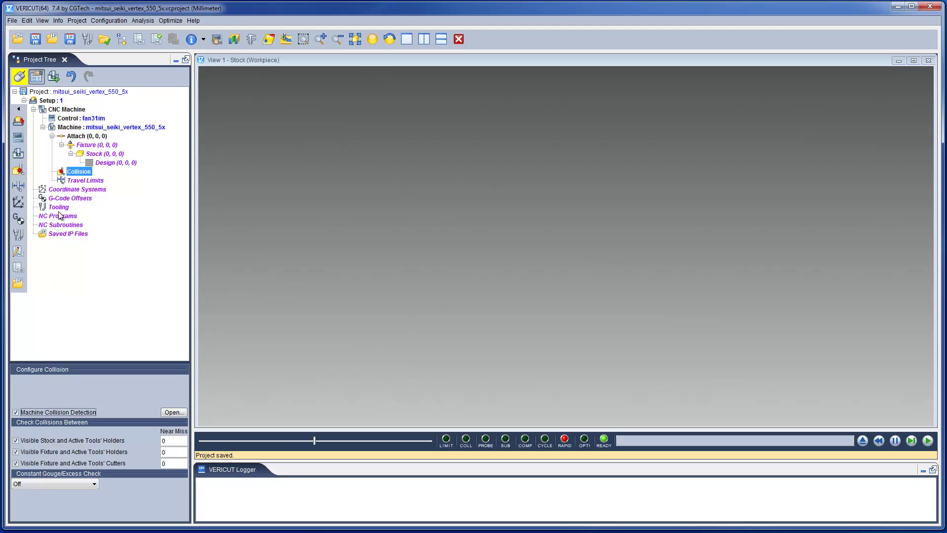
# Enable NC Program Review in the project settings, including material replacement and machine animation when stepping back and recording of cutting conditions
pyautogui.click(79, 23)
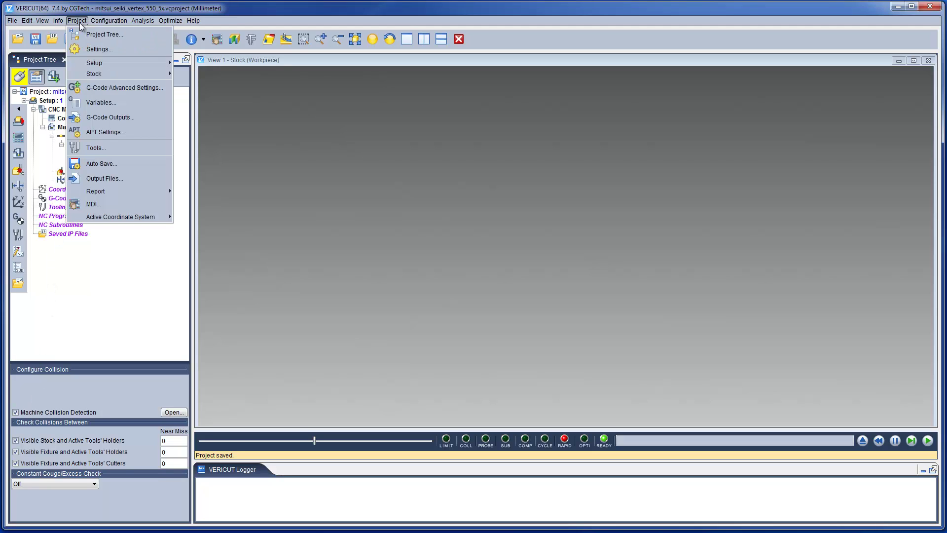
pyautogui.click(87, 50)
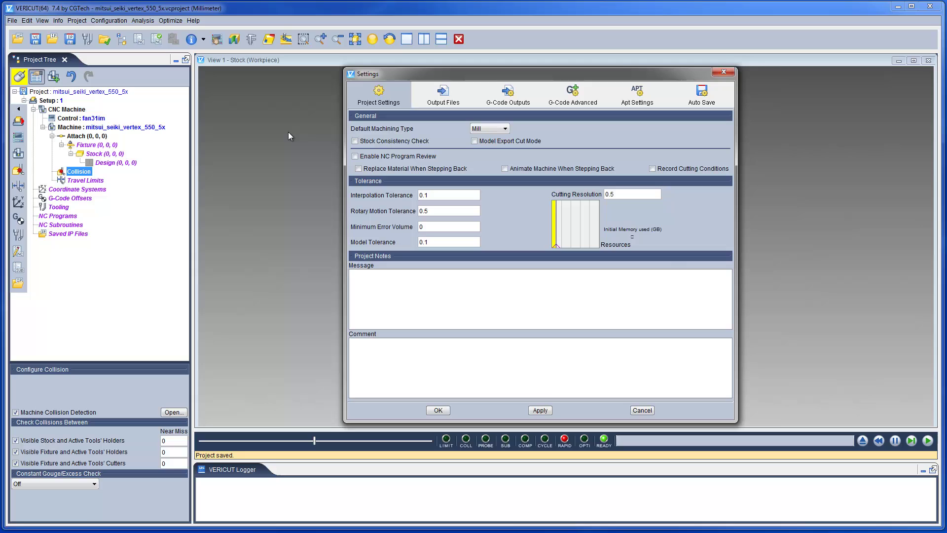
pyautogui.click(355, 156)
pyautogui.click(358, 168)
pyautogui.click(504, 169)
pyautogui.click(652, 169)
pyautogui.click(437, 410)
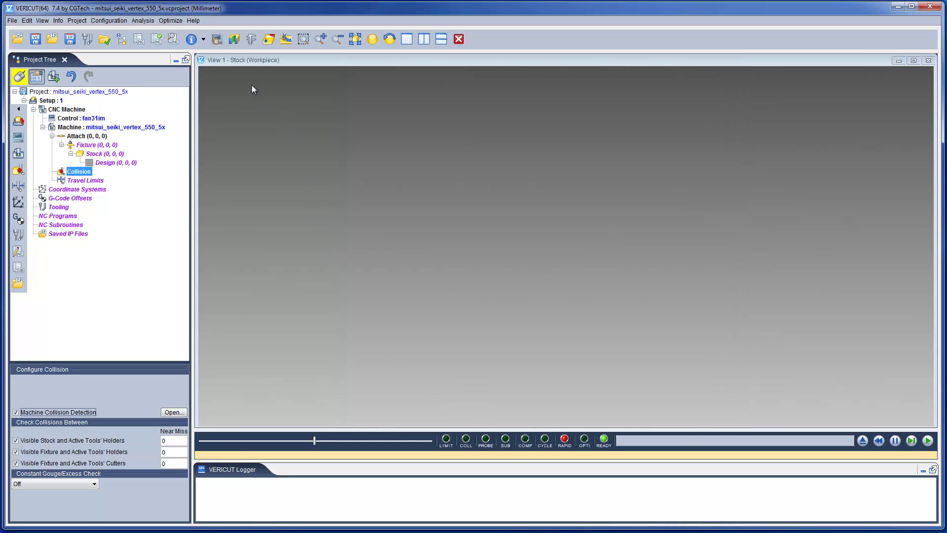
# Open the Status window and add Feedrate to the Basic group
pyautogui.click(194, 40)
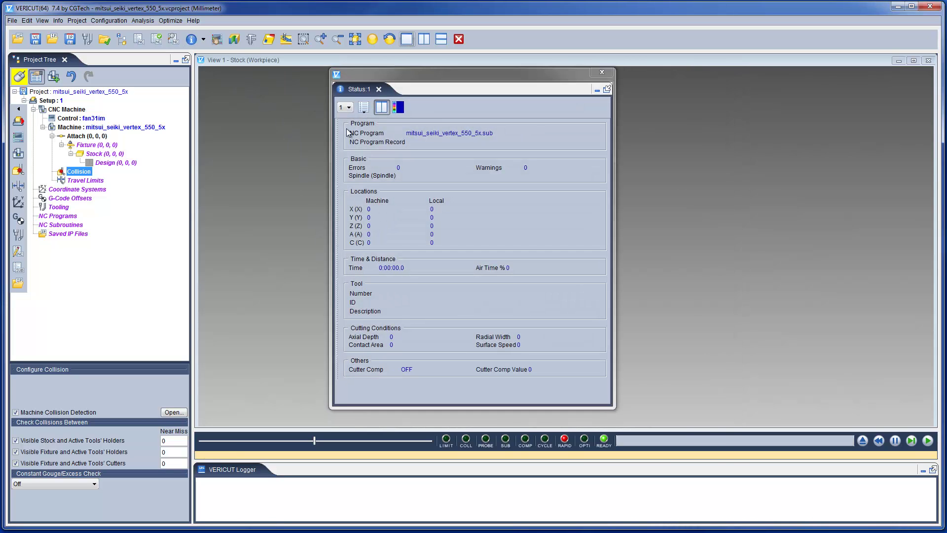
pyautogui.rightClick(401, 170)
pyautogui.click(424, 210)
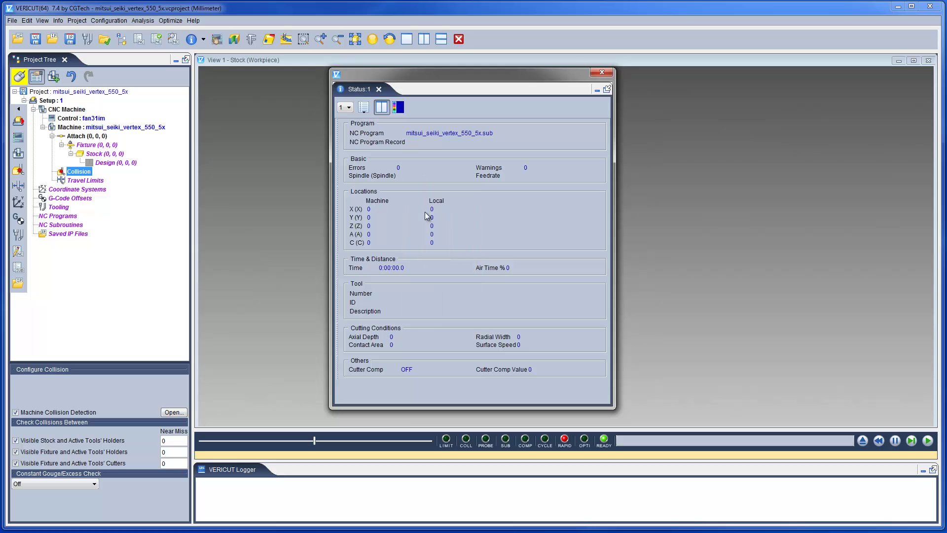
# Remove Number from the Tool status group and move that group directly below Program, closing the Status window when done
pyautogui.rightClick(416, 296)
pyautogui.click(476, 318)
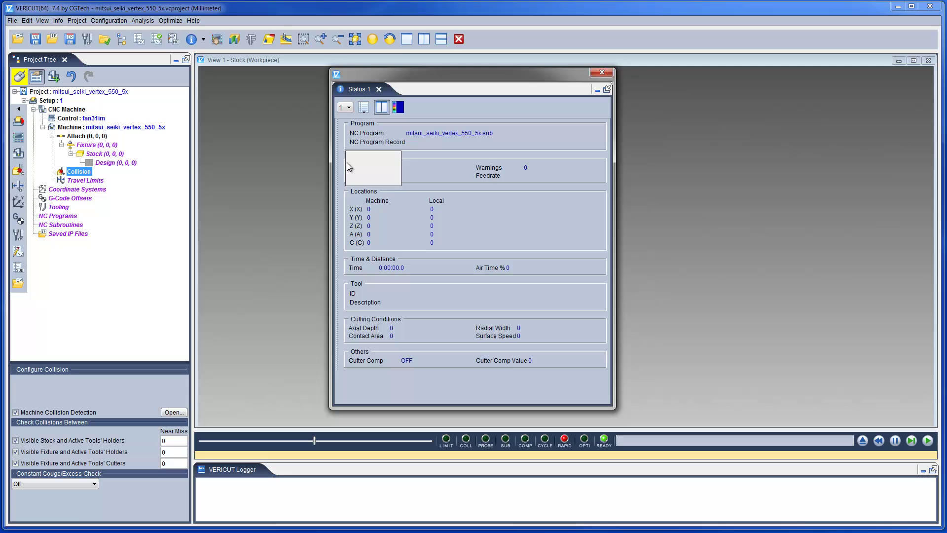
pyautogui.moveTo(347, 158); pyautogui.dragTo(347, 156)
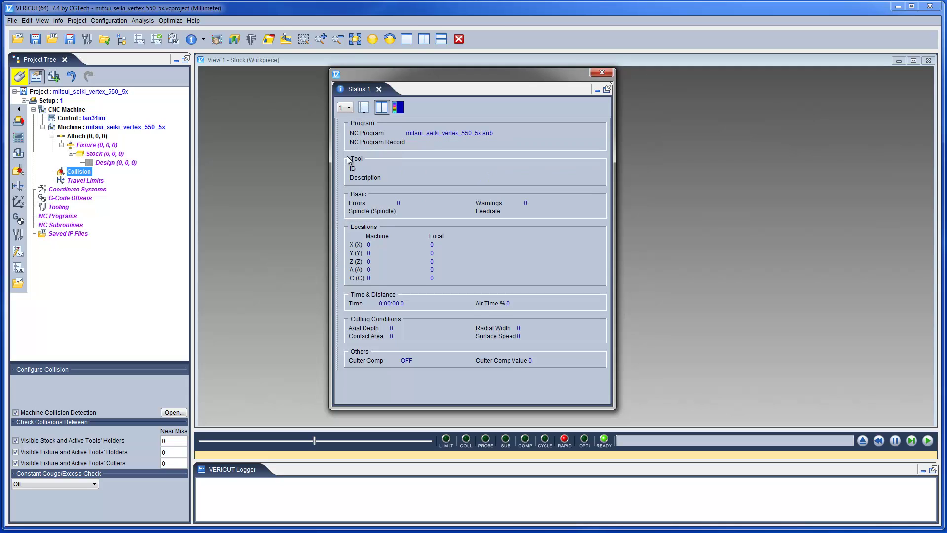
pyautogui.click(600, 72)
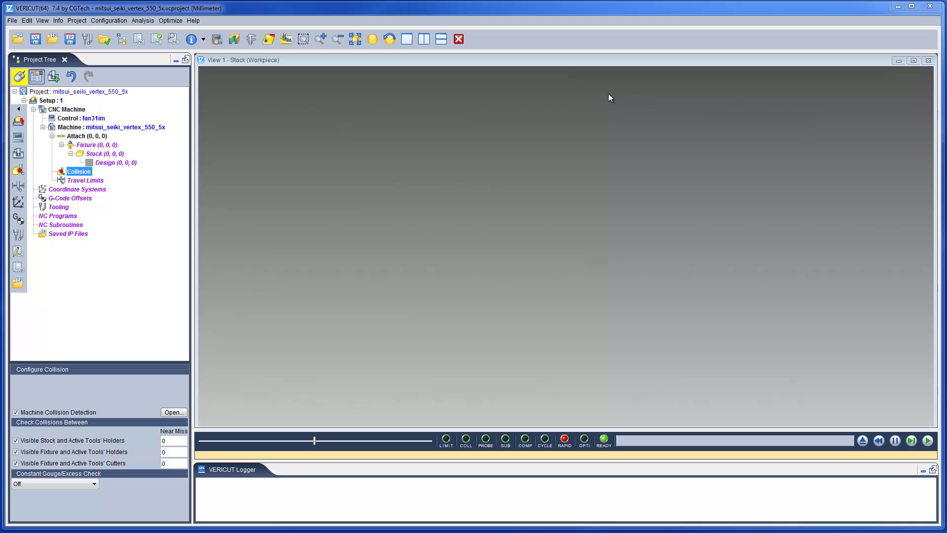
# Arrange two views side by side and turn on Accelerated (OpenGL) display for the machine view
pyautogui.click(423, 42)
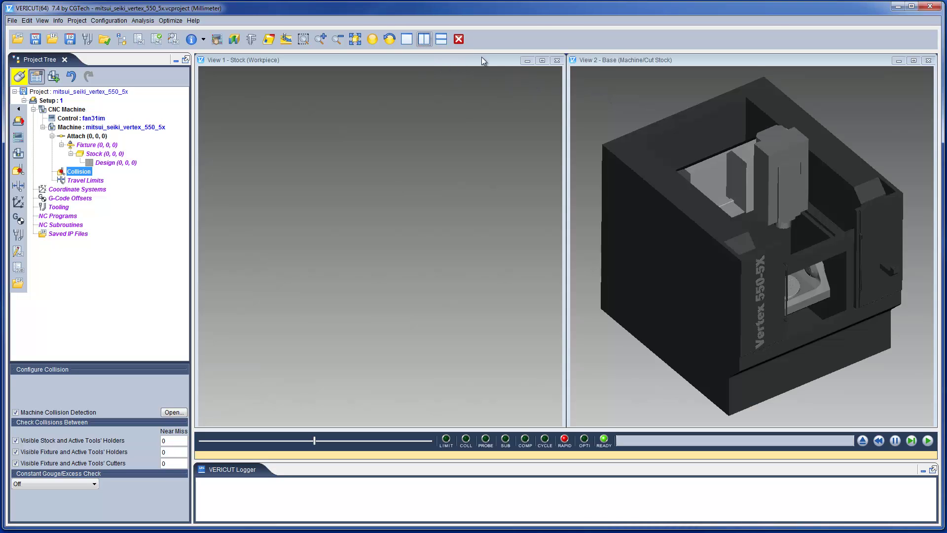
pyautogui.rightClick(600, 102)
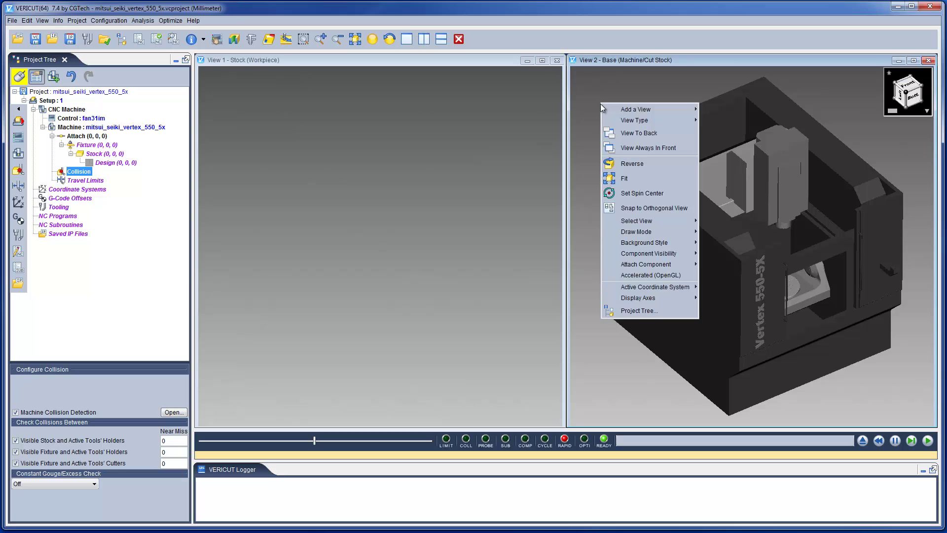
pyautogui.click(643, 276)
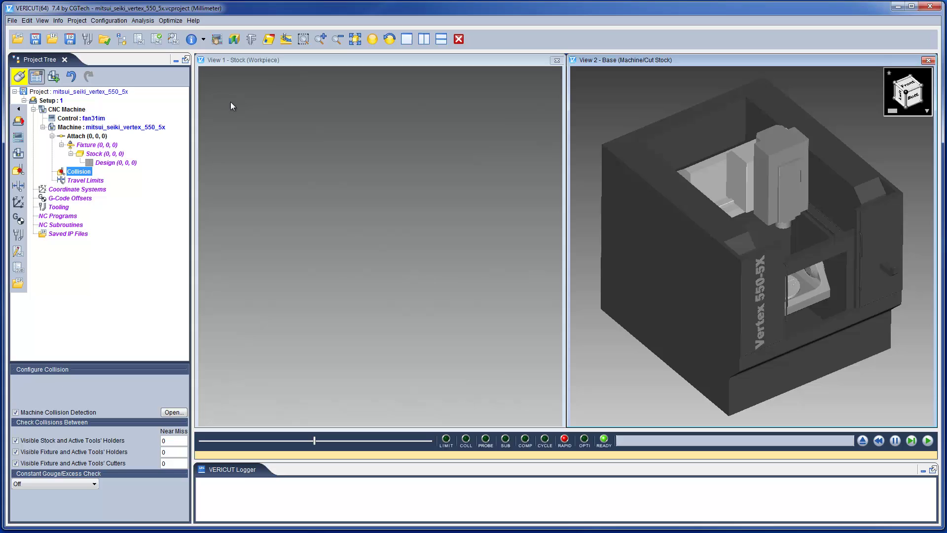
# Increase the translucency of the machine view in the OpenGL display options of the view attributes
pyautogui.click(42, 20)
pyautogui.click(62, 49)
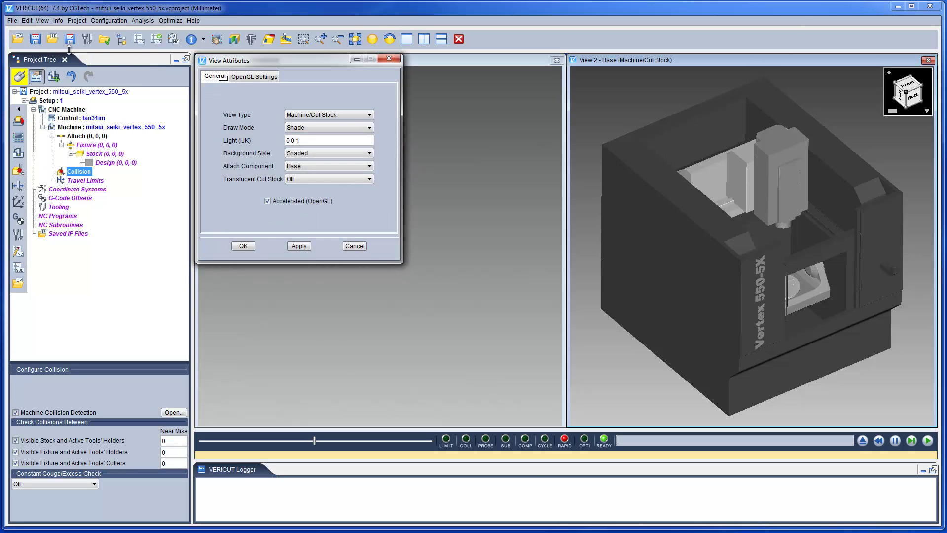
pyautogui.click(238, 77)
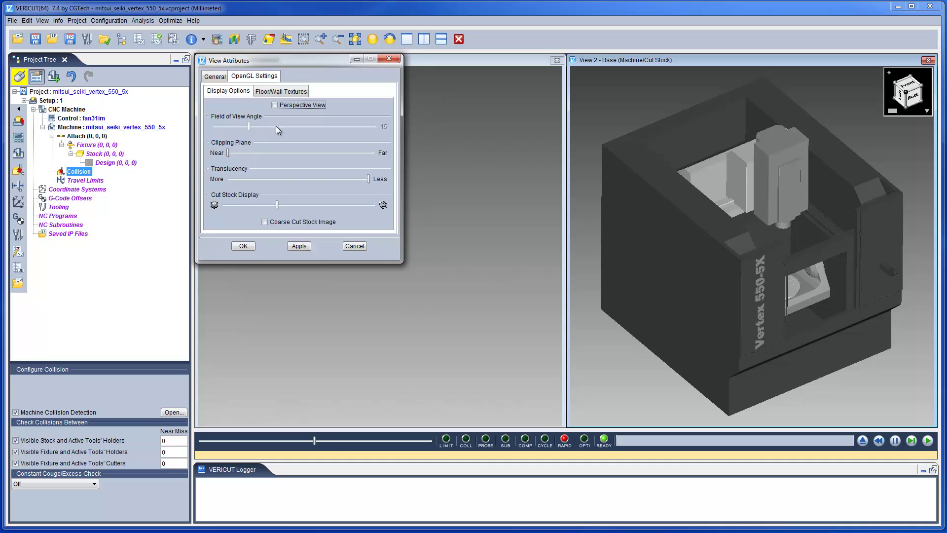
pyautogui.moveTo(368, 179); pyautogui.dragTo(222, 205)
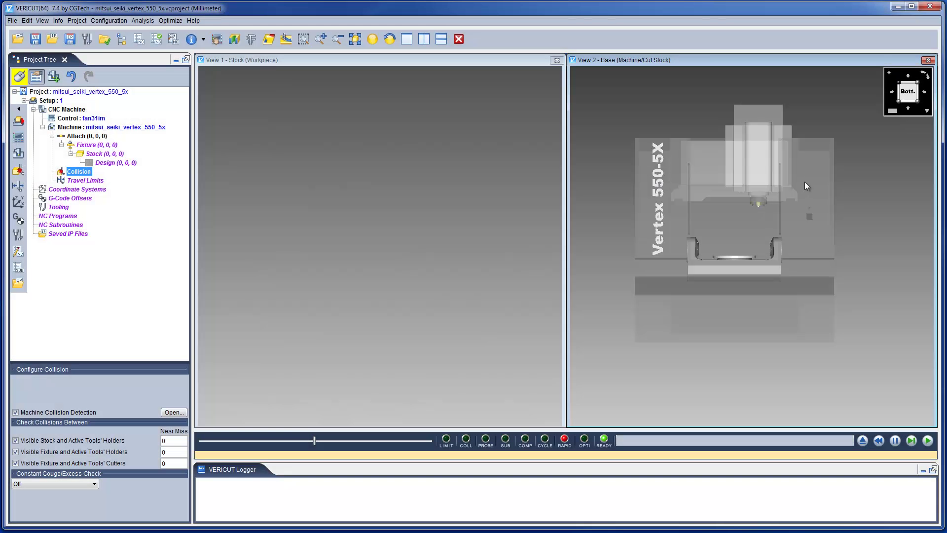
# Define the current straight-on orientation of the machine view as Front and tilt the machine to show its rotary table
pyautogui.rightClick(889, 74)
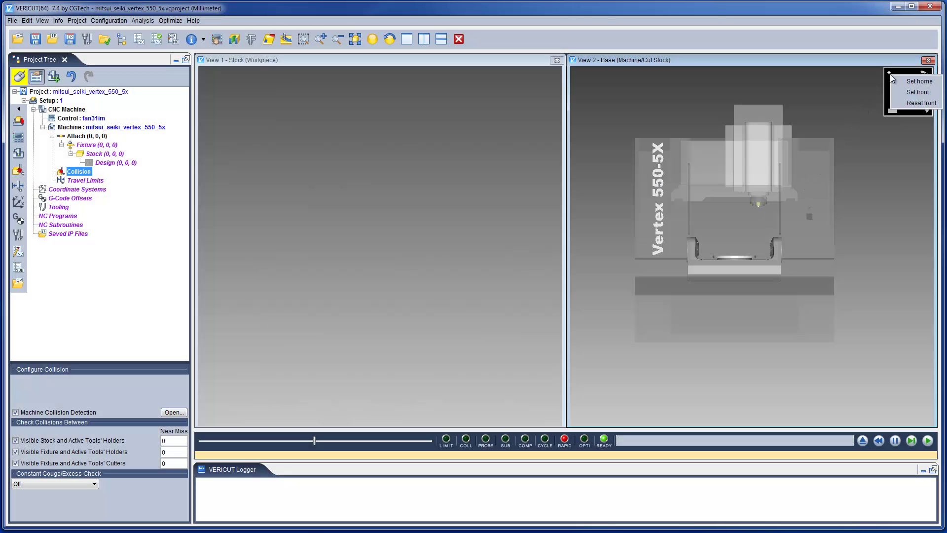
pyautogui.click(895, 92)
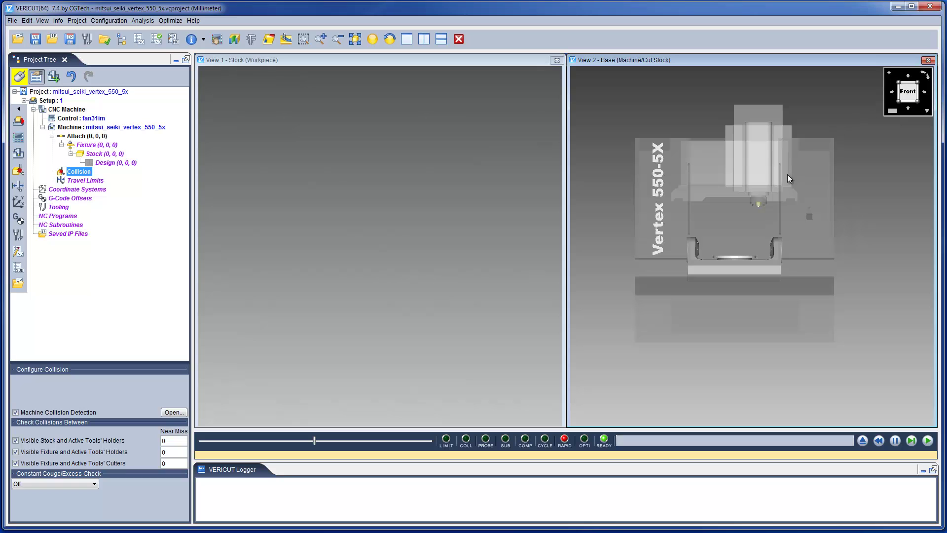
pyautogui.moveTo(783, 176); pyautogui.dragTo(768, 191)
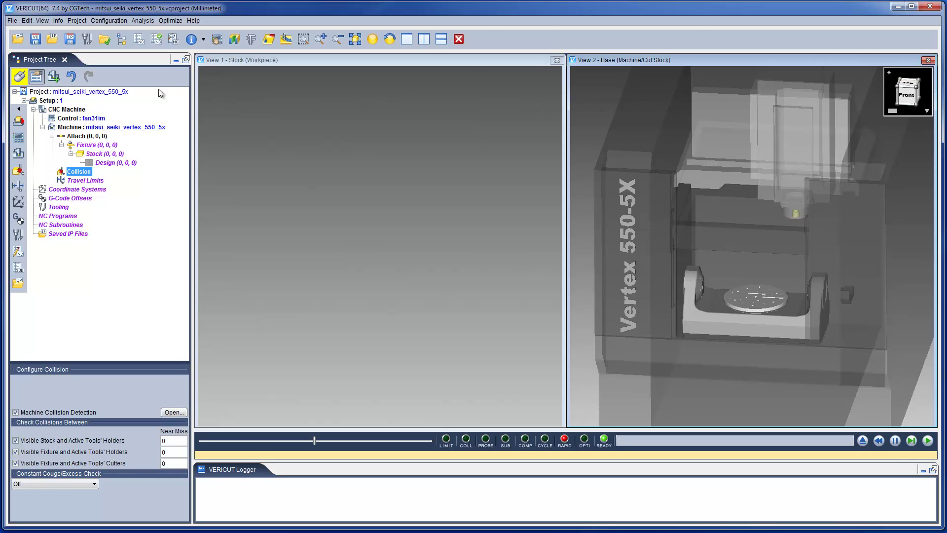
# Save the mitsui_seiki_vertex_550_5x project to its existing project file
pyautogui.click(129, 93)
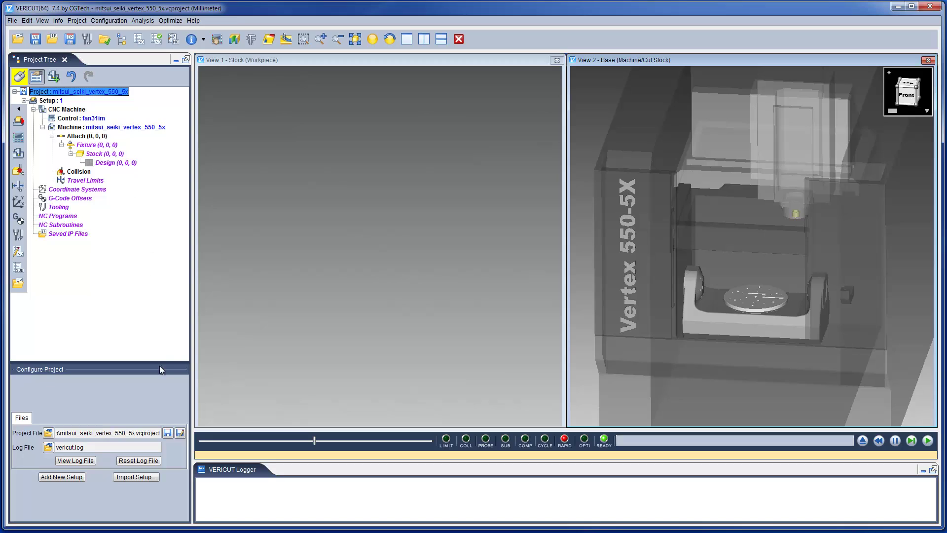
pyautogui.click(168, 433)
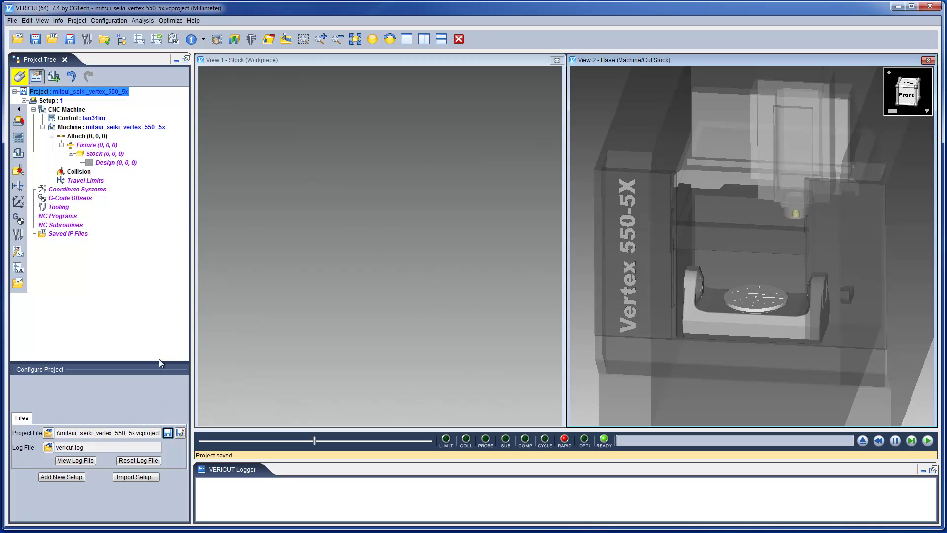
# Remove the Open In-Process, Save In-Process, Working Directory, OptiPath, Zoom In, Zoom Out, Last Refine Display, Two View Layout (Vertical) and Close icons from the toolbar
pyautogui.click(43, 22)
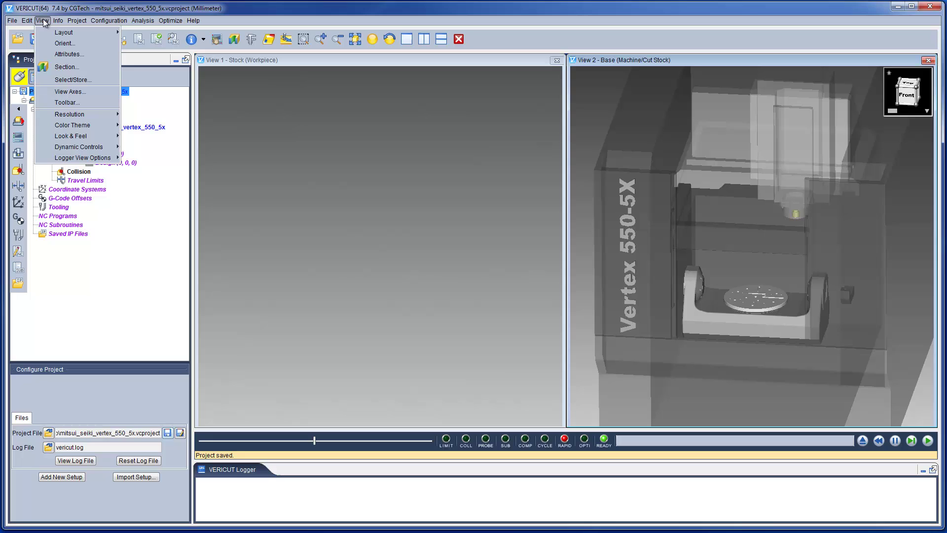
pyautogui.click(65, 102)
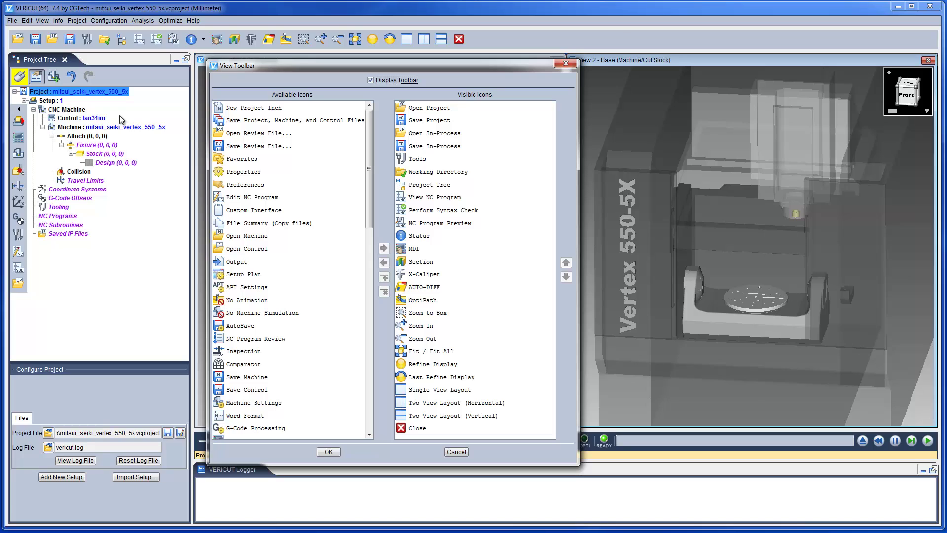
pyautogui.click(420, 137)
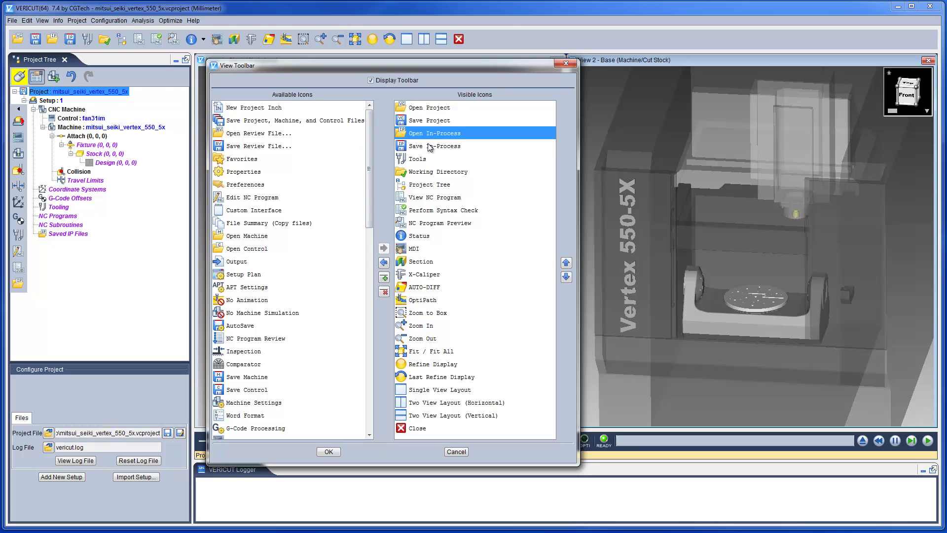
pyautogui.keyDown('ctrl'); pyautogui.click(430, 148); pyautogui.keyUp('ctrl')
pyautogui.keyDown('ctrl'); pyautogui.click(437, 177); pyautogui.keyUp('ctrl')
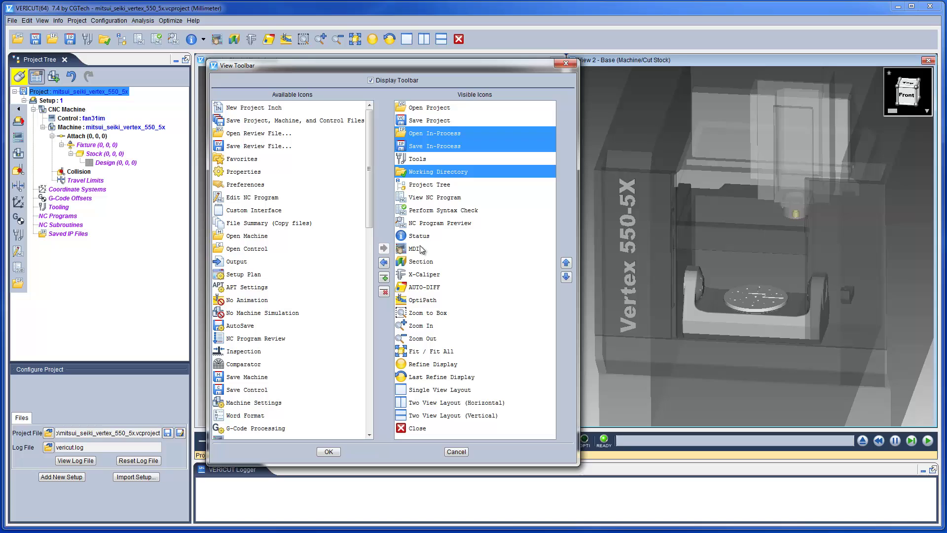
pyautogui.keyDown('ctrl'); pyautogui.click(429, 301); pyautogui.keyUp('ctrl')
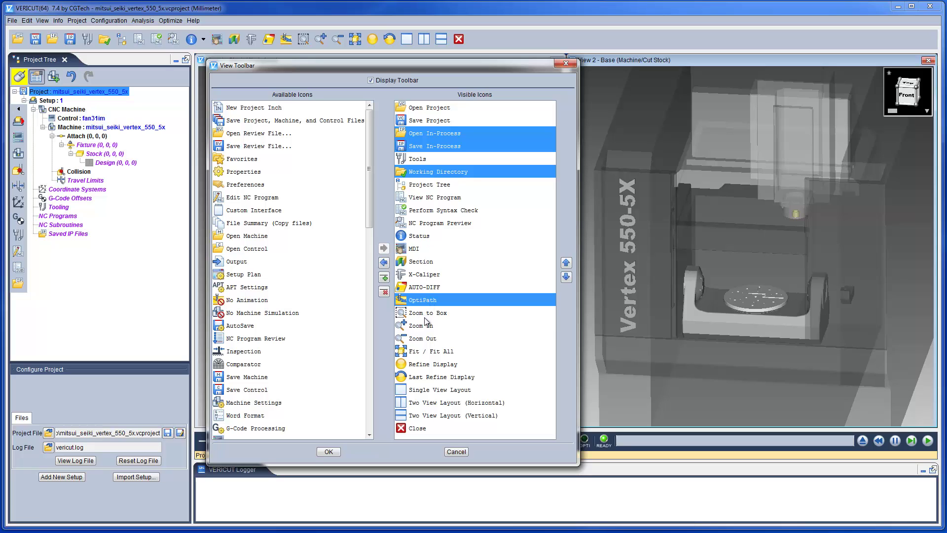
pyautogui.keyDown('ctrl'); pyautogui.click(428, 326); pyautogui.keyUp('ctrl')
pyautogui.keyDown('ctrl'); pyautogui.click(428, 338); pyautogui.keyUp('ctrl')
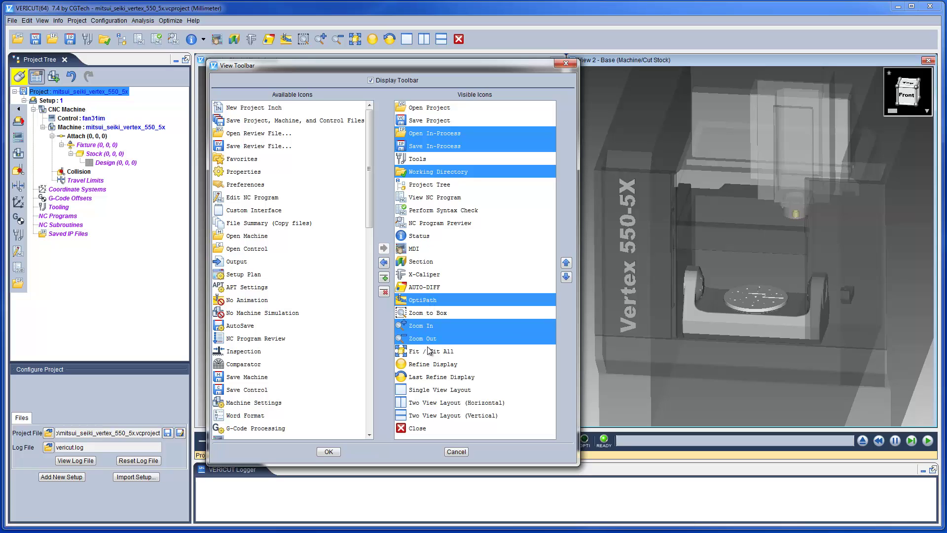
pyautogui.keyDown('ctrl'); pyautogui.click(428, 377); pyautogui.keyUp('ctrl')
pyautogui.keyDown('ctrl'); pyautogui.click(427, 415); pyautogui.keyUp('ctrl')
pyautogui.keyDown('ctrl'); pyautogui.click(422, 428); pyautogui.keyUp('ctrl')
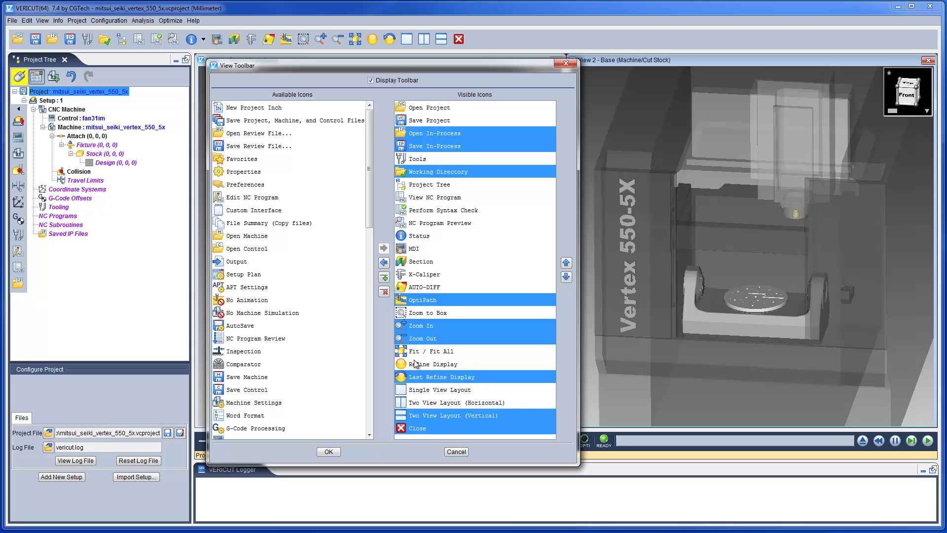
pyautogui.click(384, 263)
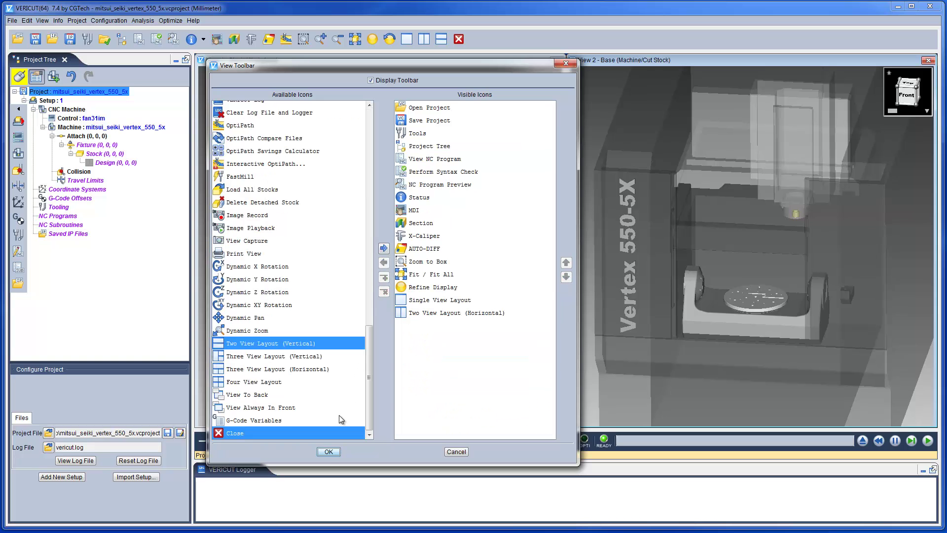
pyautogui.click(329, 451)
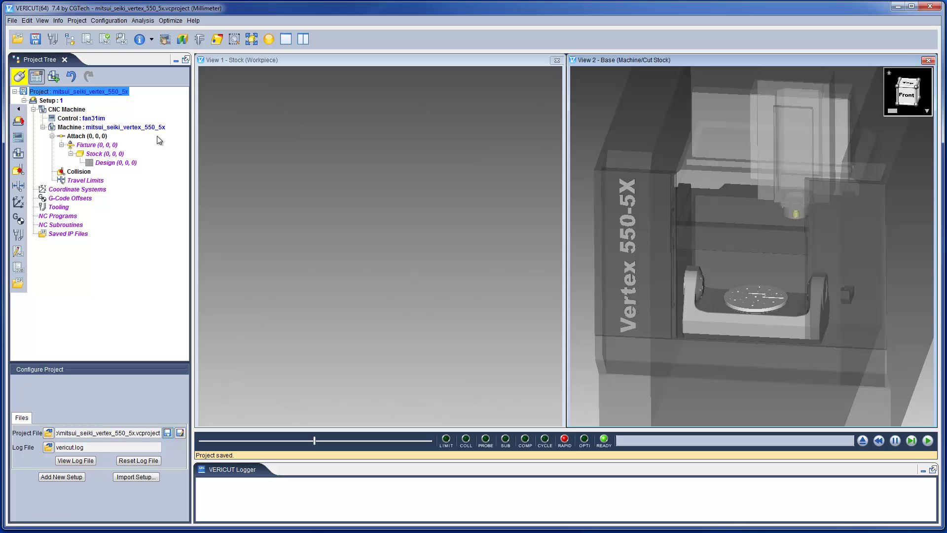
# Open the NC Program and Status windows, docking NC Program on the outer side of the machine view and Status directly beneath it
pyautogui.click(89, 42)
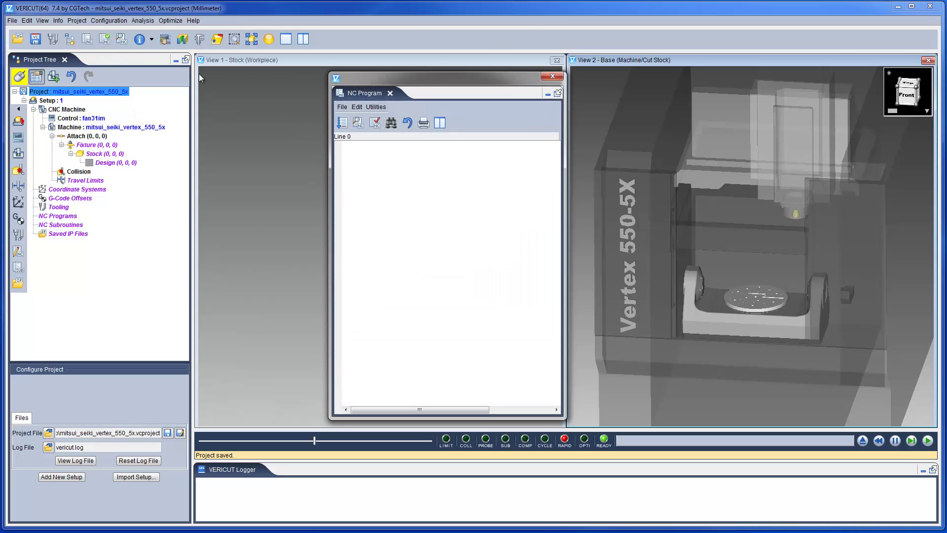
pyautogui.moveTo(410, 94); pyautogui.dragTo(846, 197)
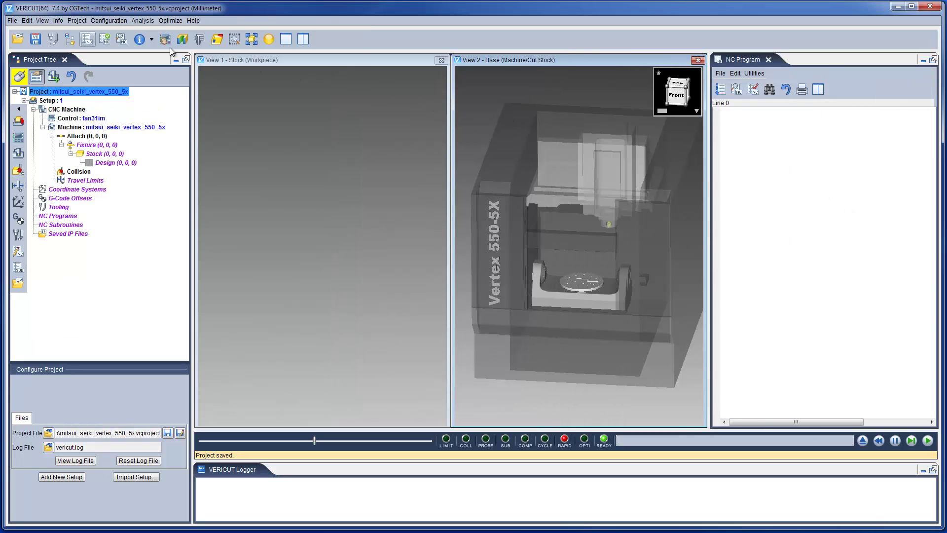
pyautogui.click(139, 40)
pyautogui.moveTo(395, 88); pyautogui.dragTo(710, 232)
pyautogui.moveTo(800, 298); pyautogui.dragTo(816, 363)
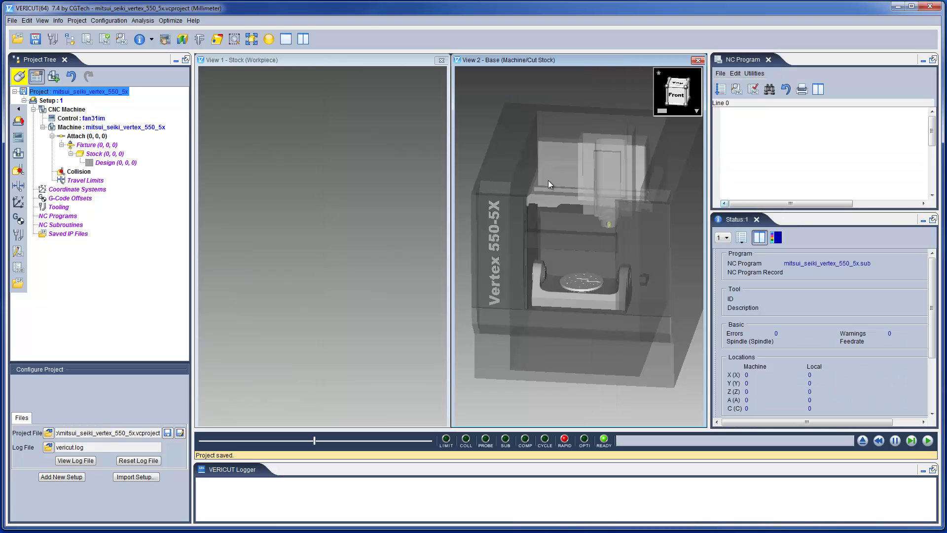
# Open the X-Caliper window and dock it as a collapsed tab on the outer edge beyond the NC Program window
pyautogui.click(199, 39)
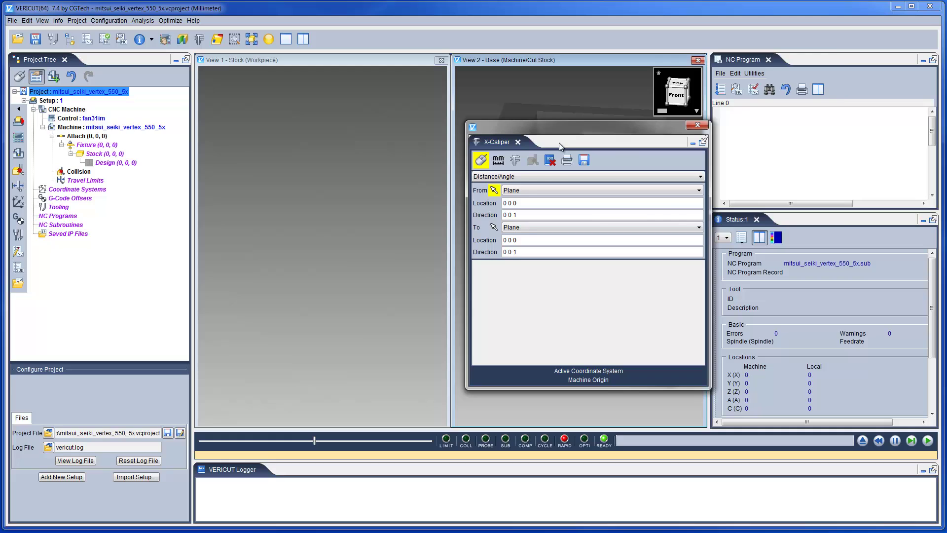
pyautogui.moveTo(558, 143); pyautogui.dragTo(940, 200)
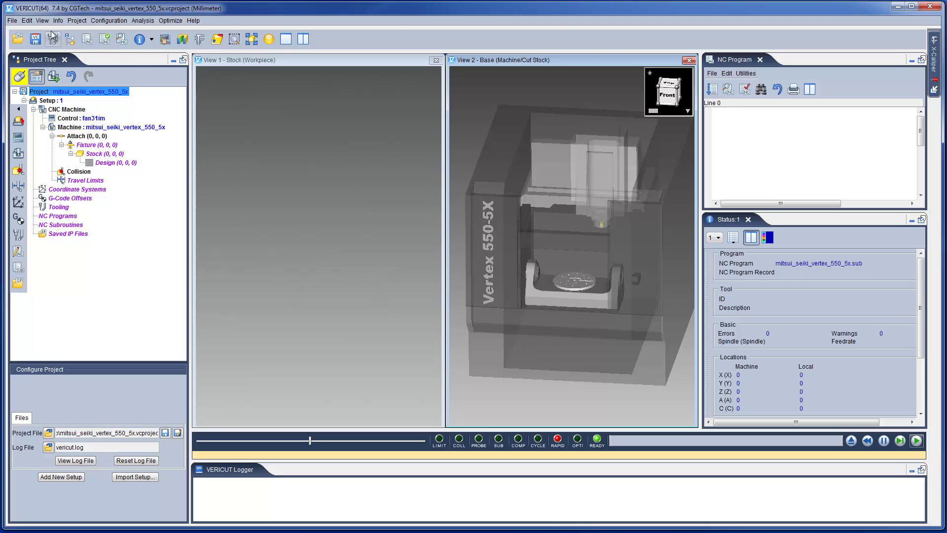
# Set the start-up preferences to open the last project and auto-set the working directory to the current project folder
pyautogui.click(12, 20)
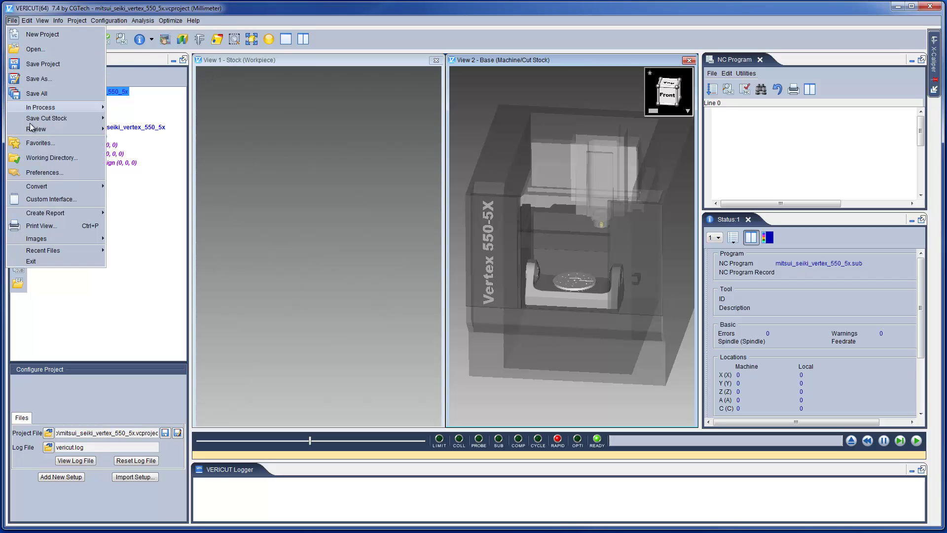
pyautogui.click(37, 173)
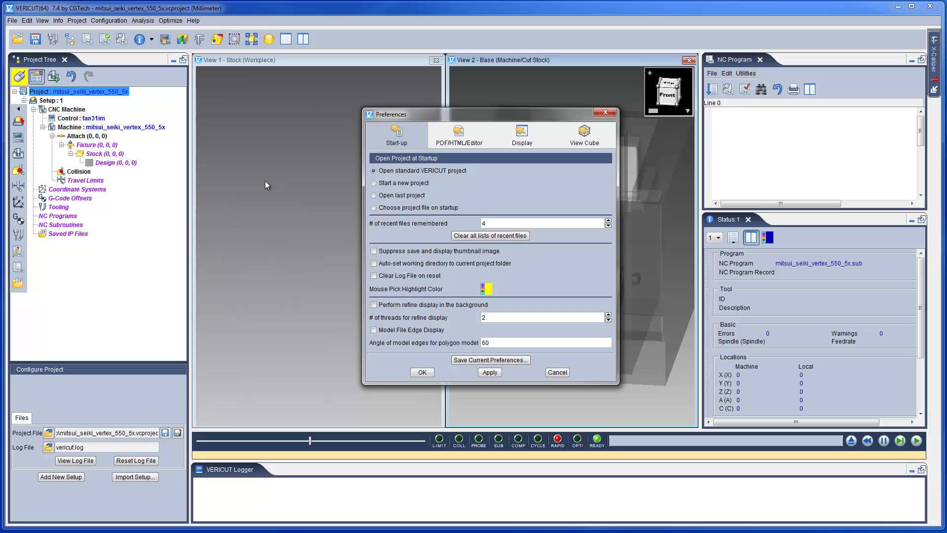
pyautogui.click(374, 196)
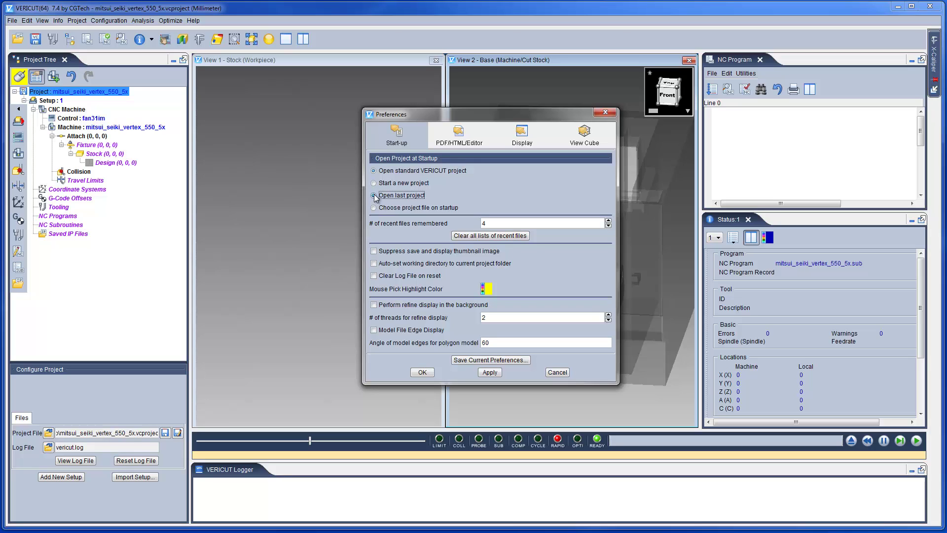
pyautogui.click(375, 264)
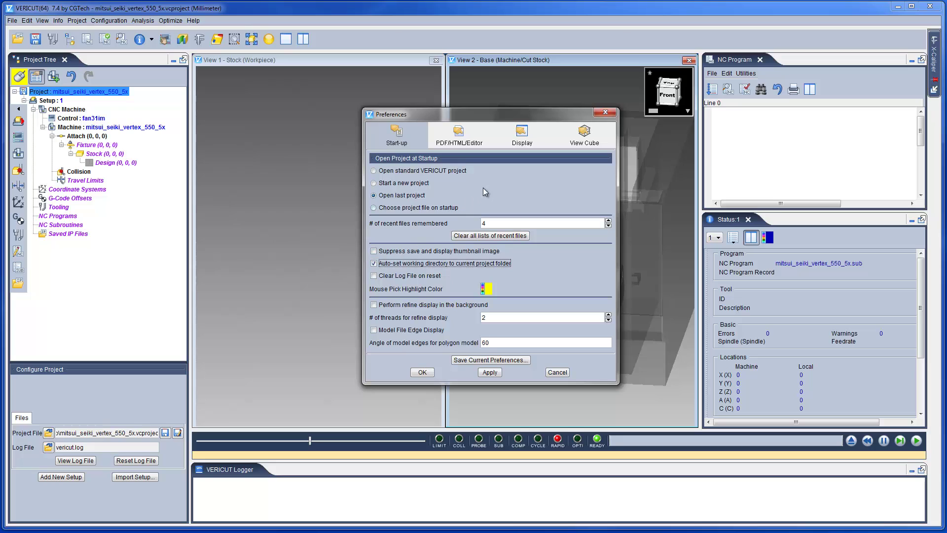
# Review the Display preferences, including the available Dynamic Controls schemes, and the View Cube preferences
pyautogui.click(523, 141)
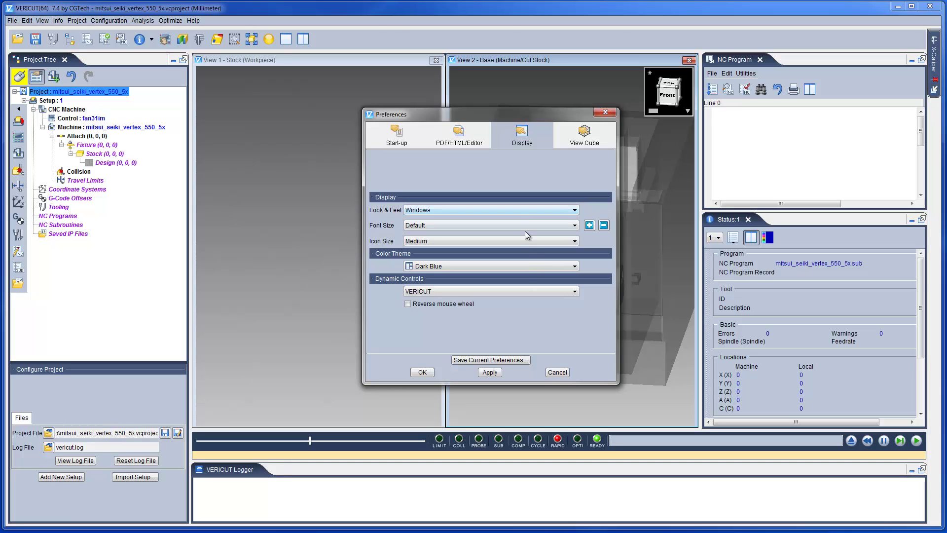
pyautogui.click(527, 290)
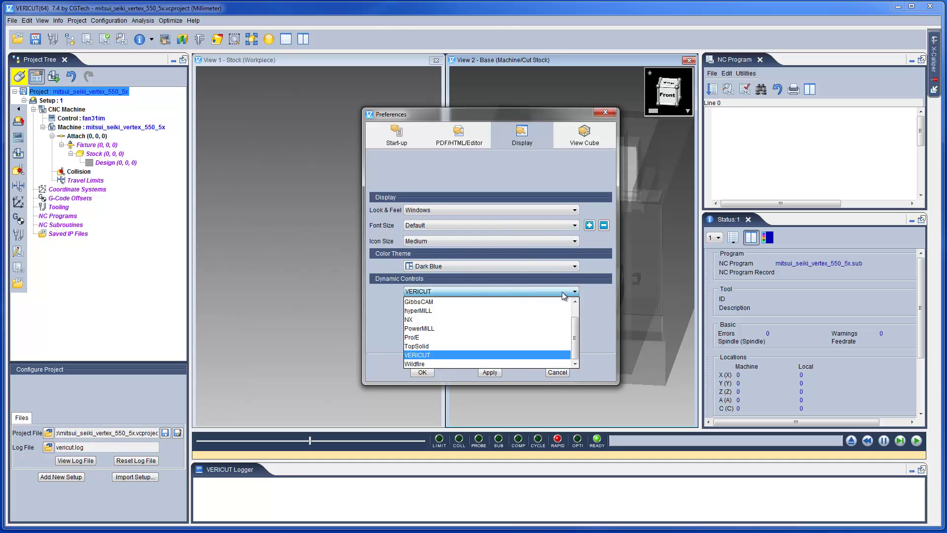
pyautogui.click(585, 294)
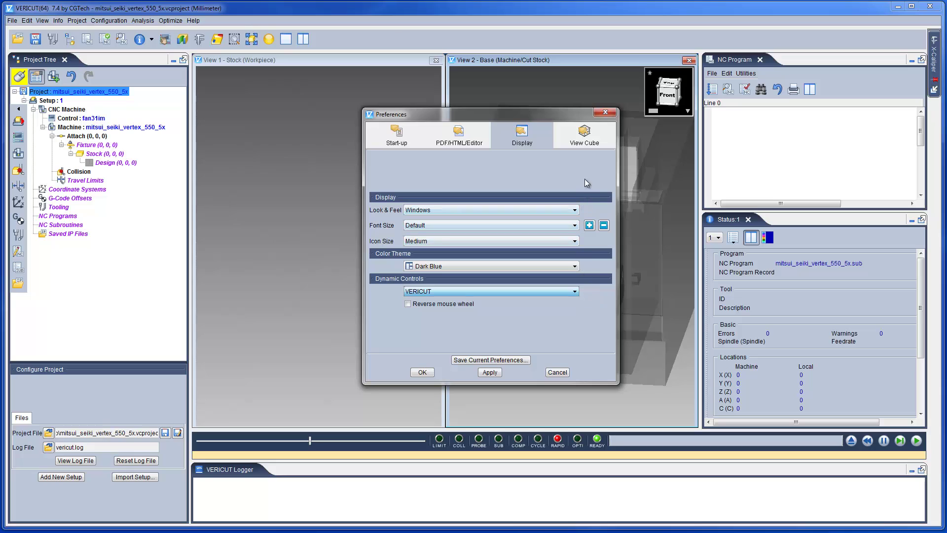
pyautogui.click(584, 143)
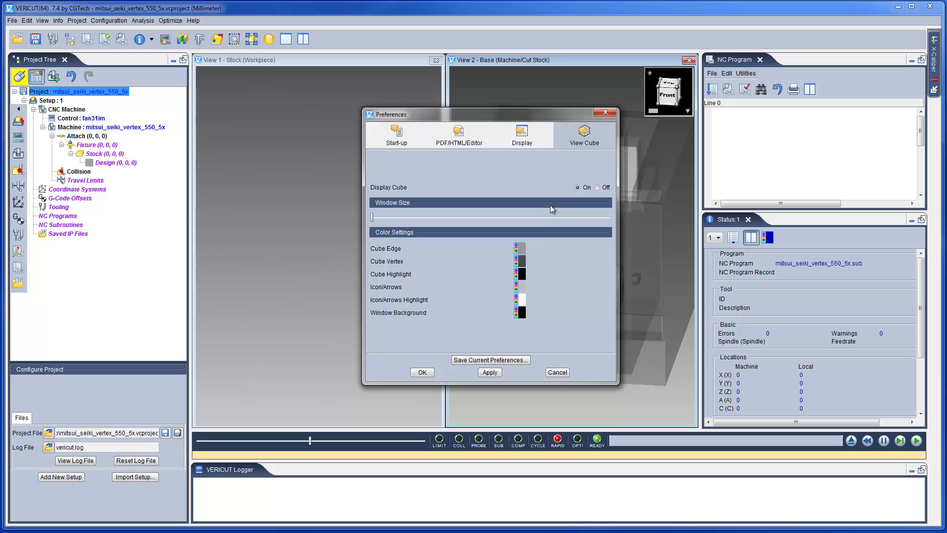
# Save the current preferences to a file named user1 in the working directory and accept the Preferences settings
pyautogui.click(503, 360)
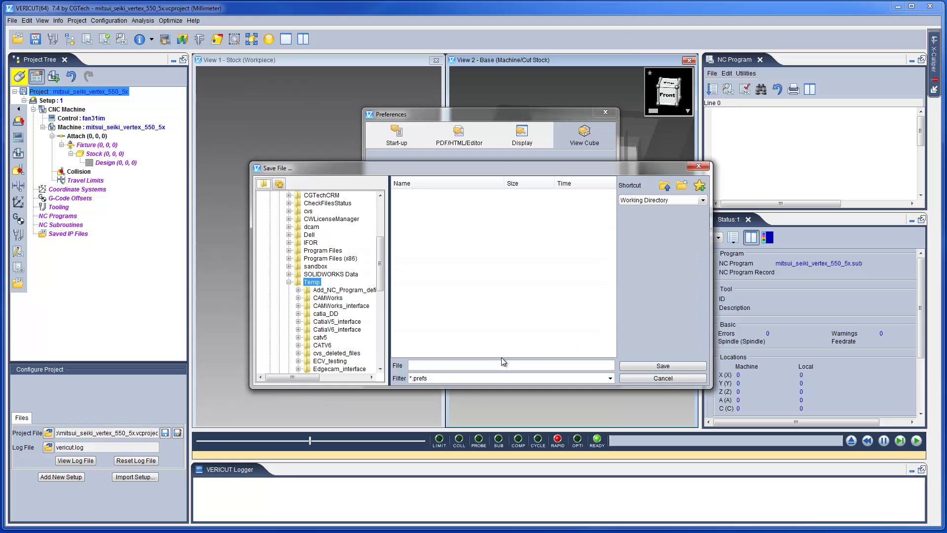
pyautogui.click(507, 364)
pyautogui.write('user1')
pyautogui.click(630, 365)
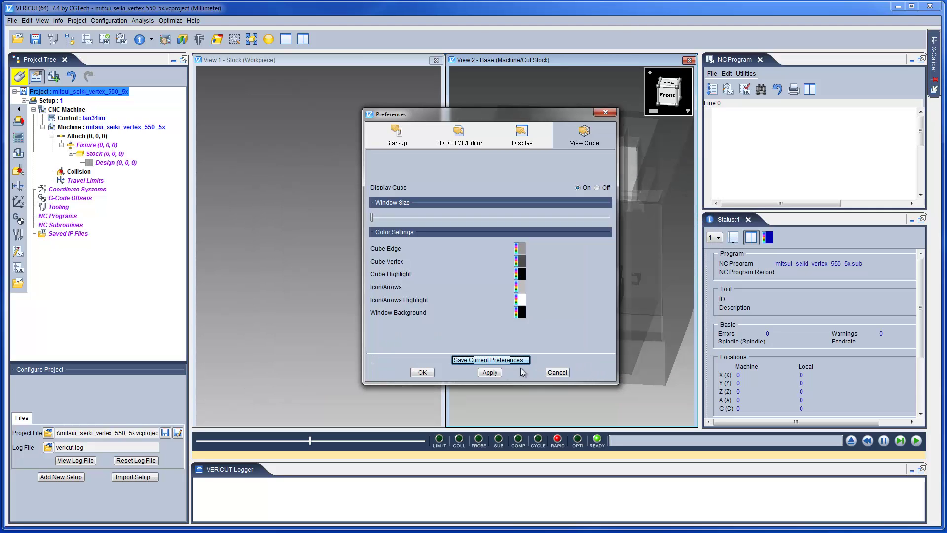
pyautogui.click(429, 371)
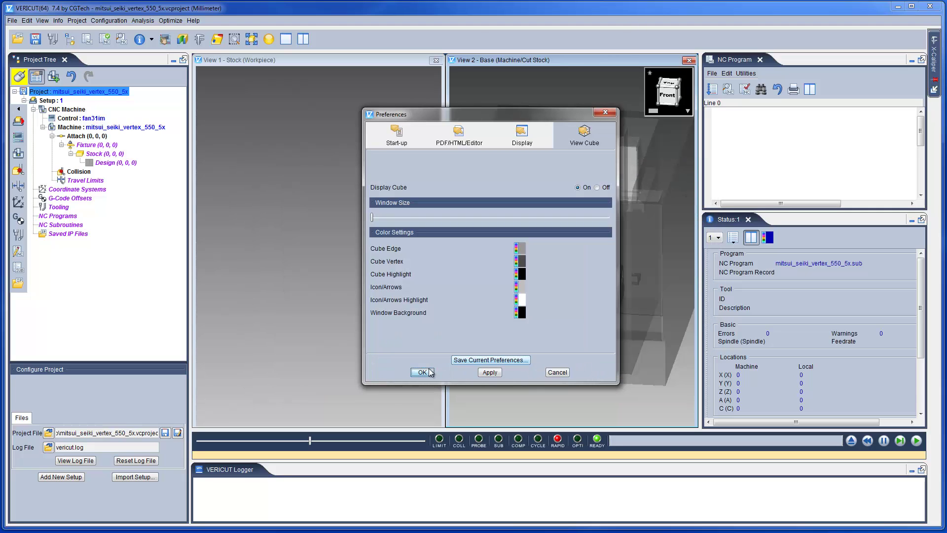